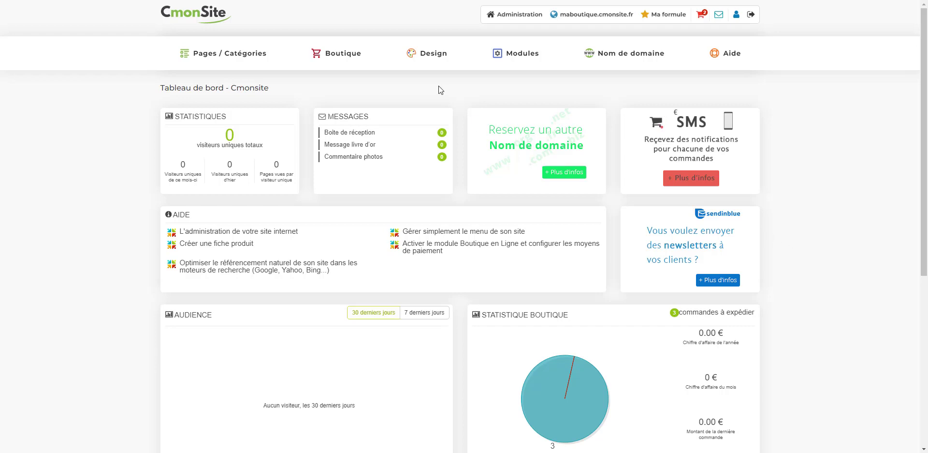
Open the shop's shipping costs and carriers configuration, and display the detailed information about the Boxtal service
mouse_move(358, 56)
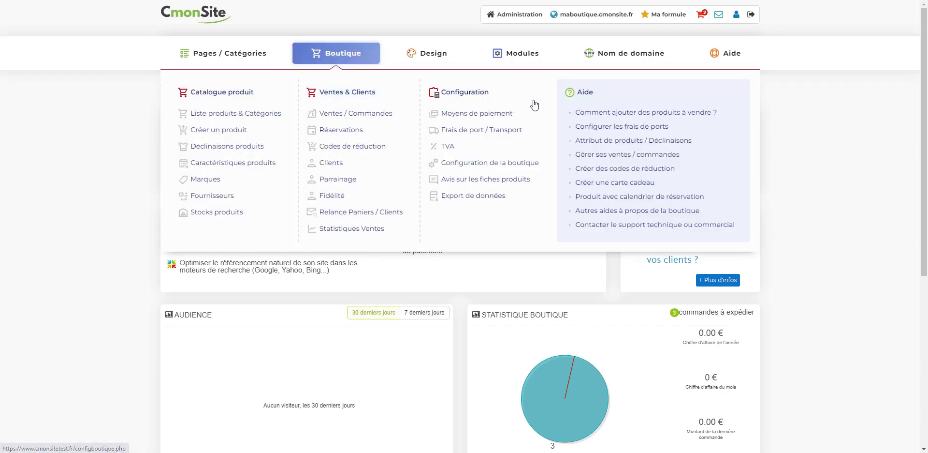
click(540, 131)
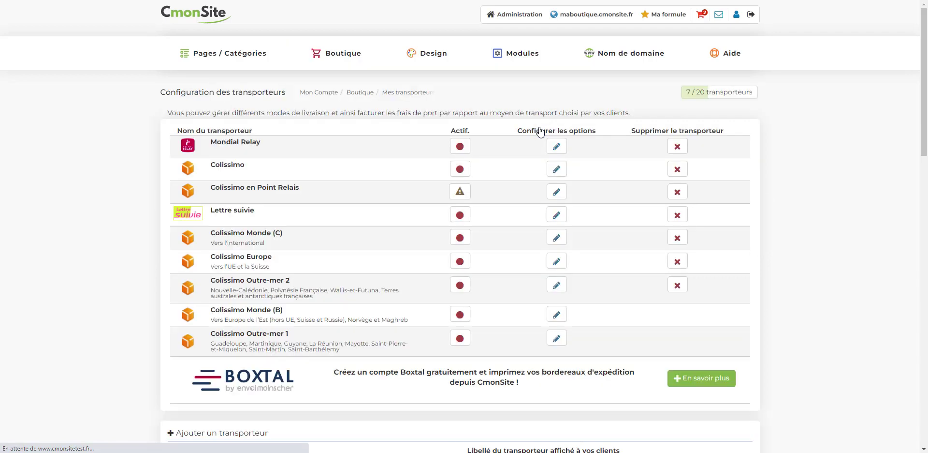
scroll(538, 130, down, 1)
scroll(538, 130, down, 3)
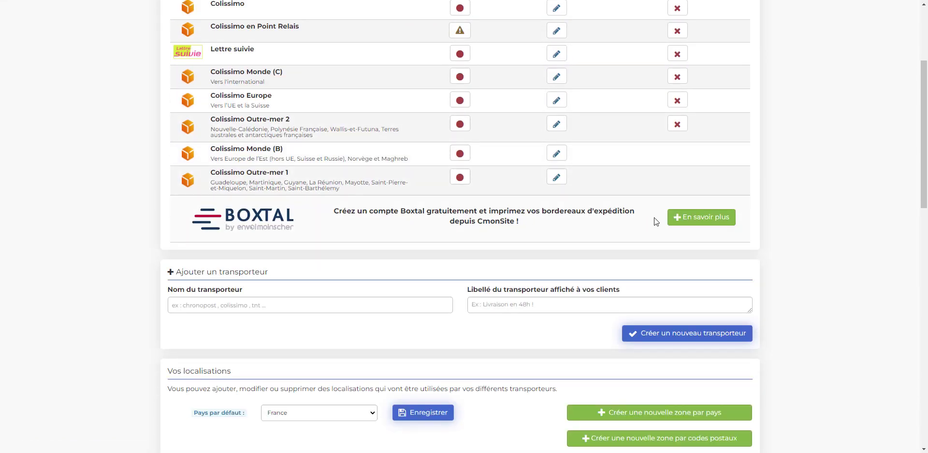
click(706, 218)
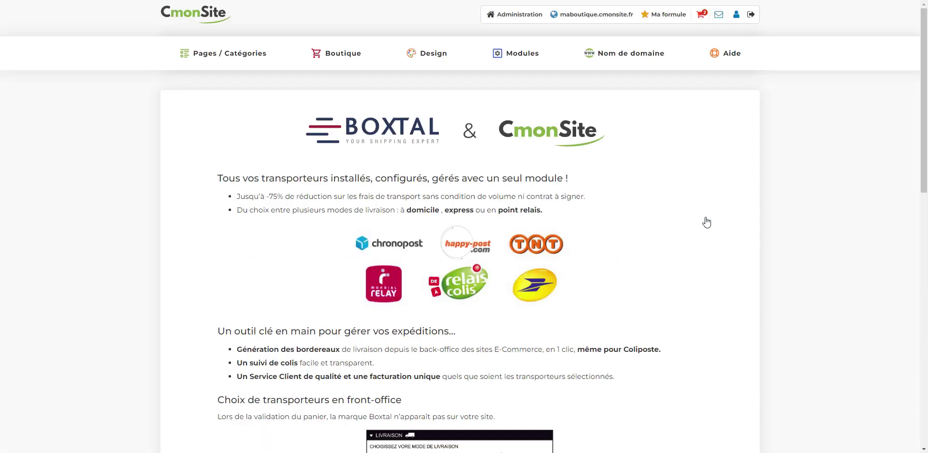
Read through the Boxtal presentation page down to its end and open the Boxtal configuration
scroll(707, 222, down, 2)
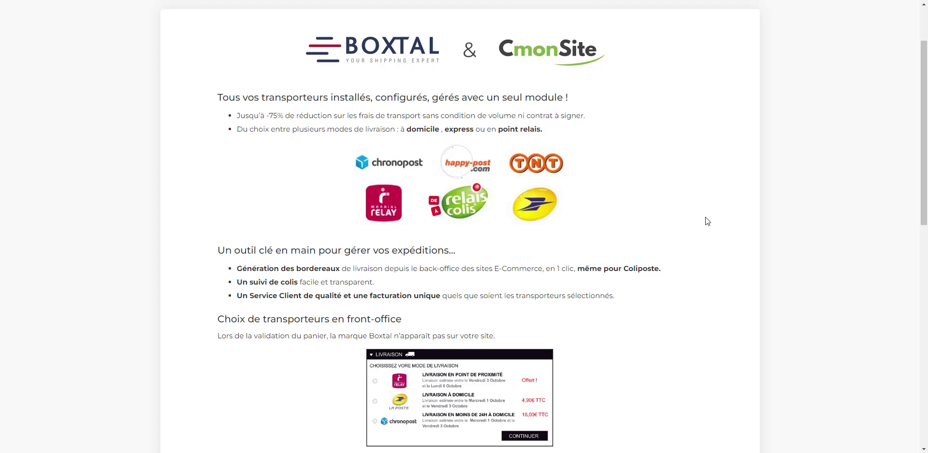
scroll(707, 221, down, 2)
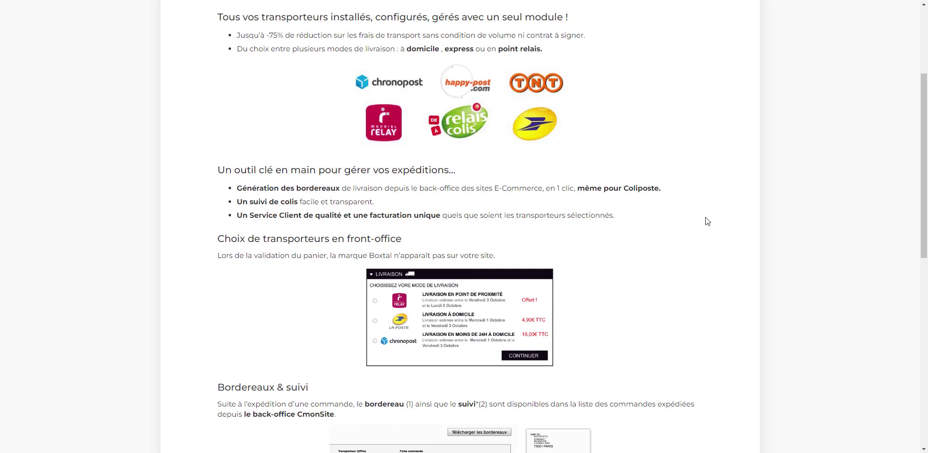
scroll(706, 216, down, 2)
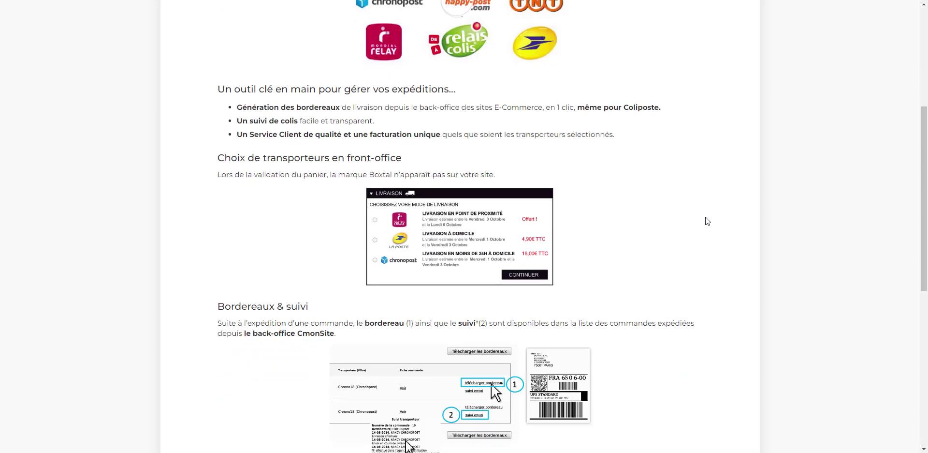
scroll(706, 220, down, 2)
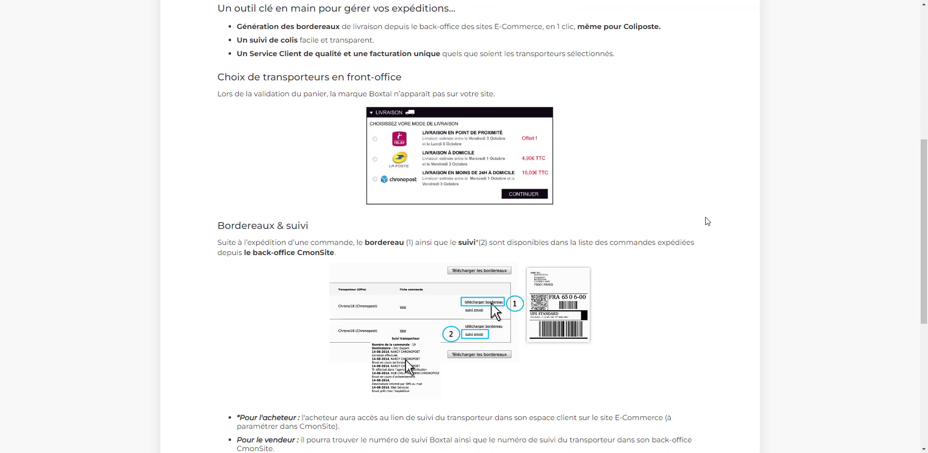
scroll(706, 217, down, 2)
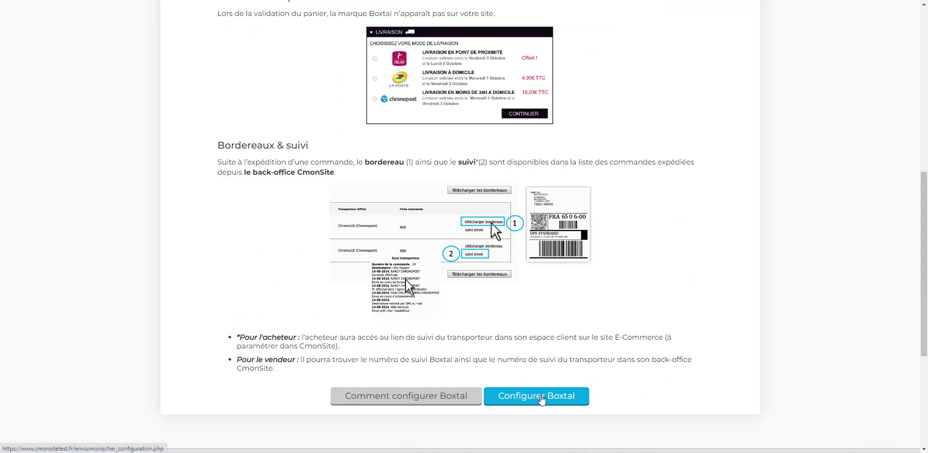
click(541, 398)
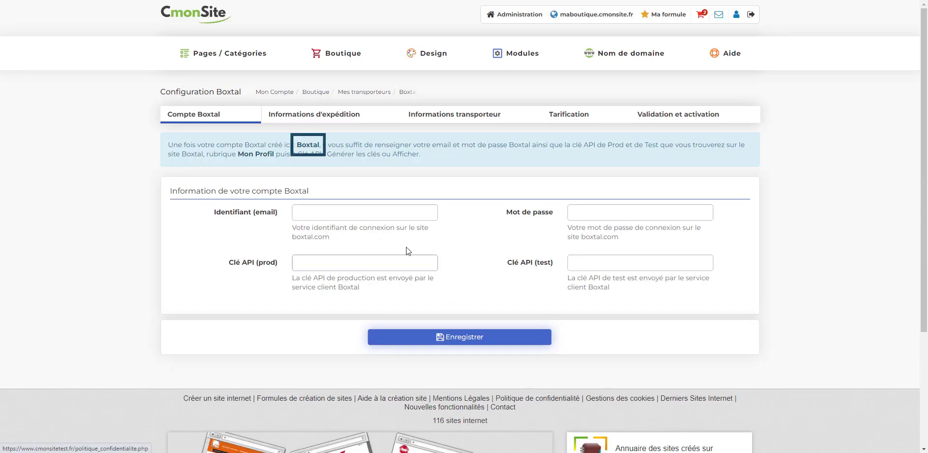
Open the Boxtal website from the account instructions and go to its account creation
click(304, 145)
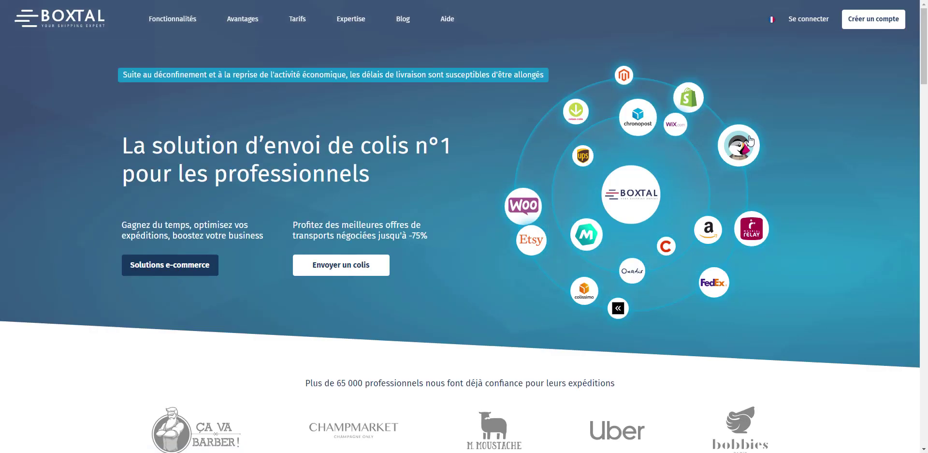
click(873, 19)
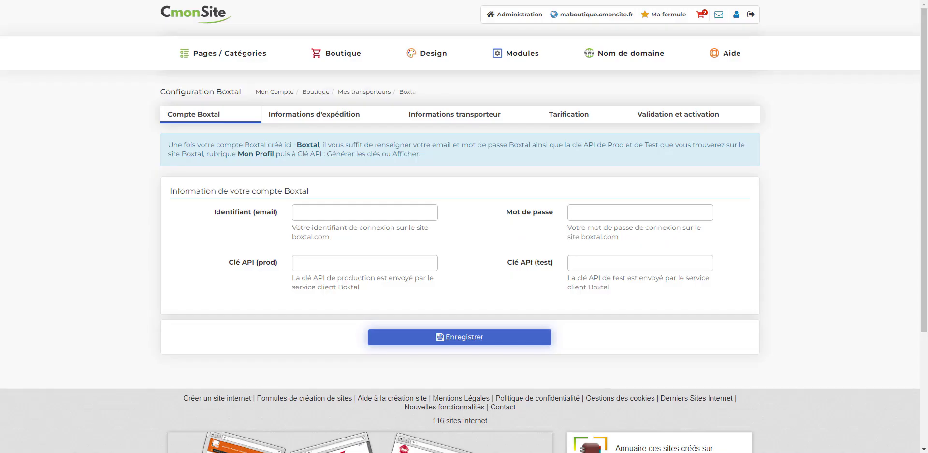
Go through the Boxtal email, password, production and test API key fields, and open the profile settings on the Boxtal site
click(383, 213)
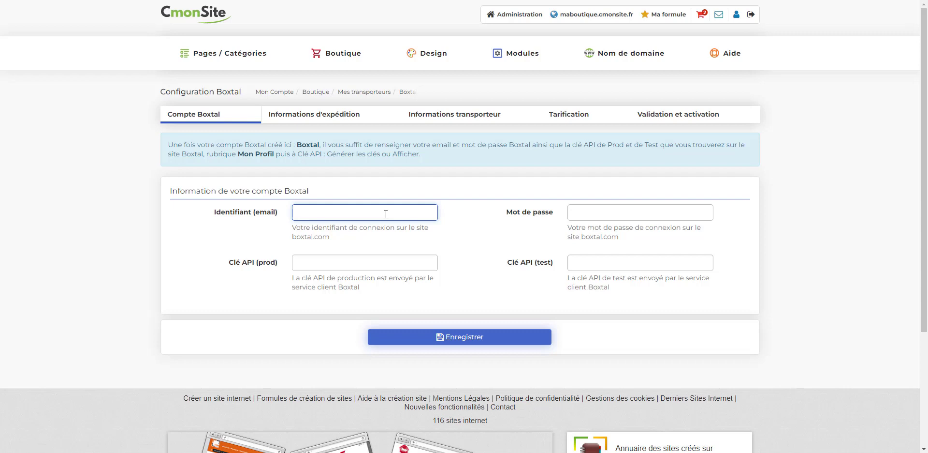
click(576, 213)
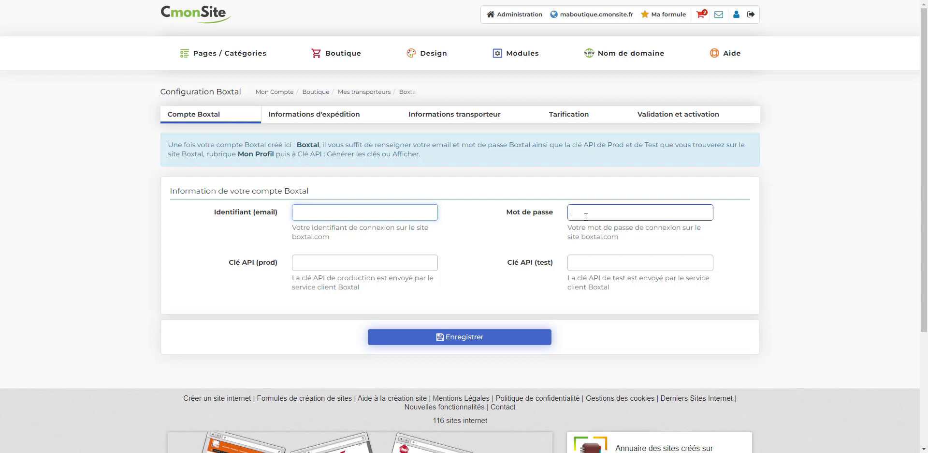
click(388, 261)
click(629, 261)
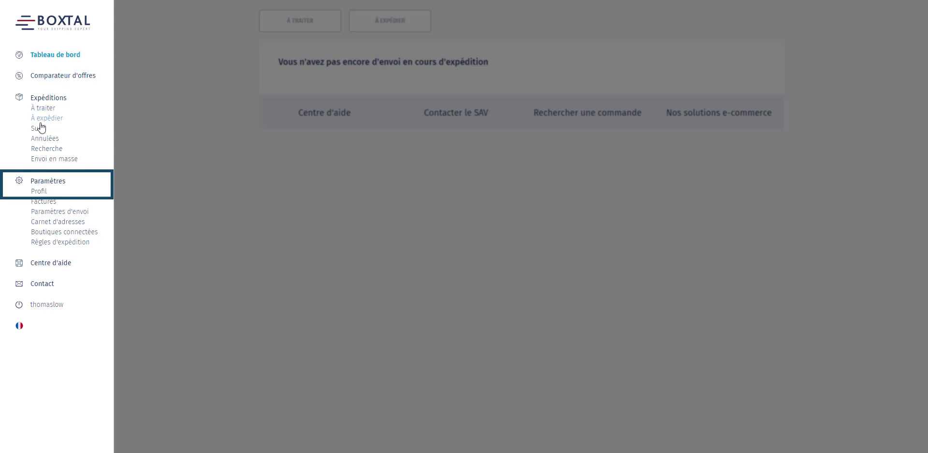
click(40, 193)
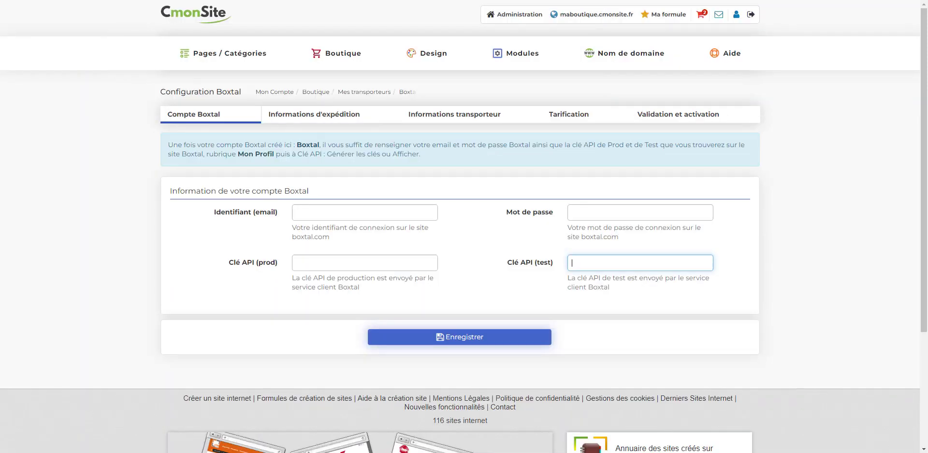
In the shipping information, activate the carrier zones Europe, France, Suisse and Belgique
click(332, 118)
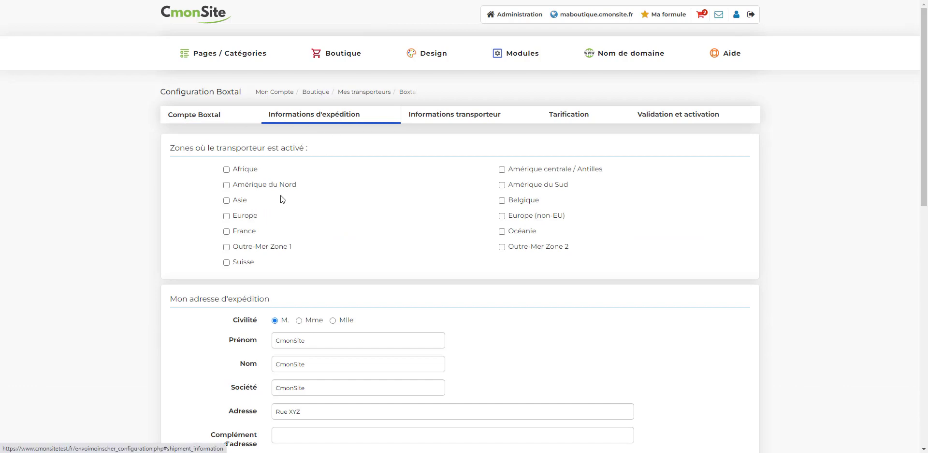
click(238, 231)
click(240, 261)
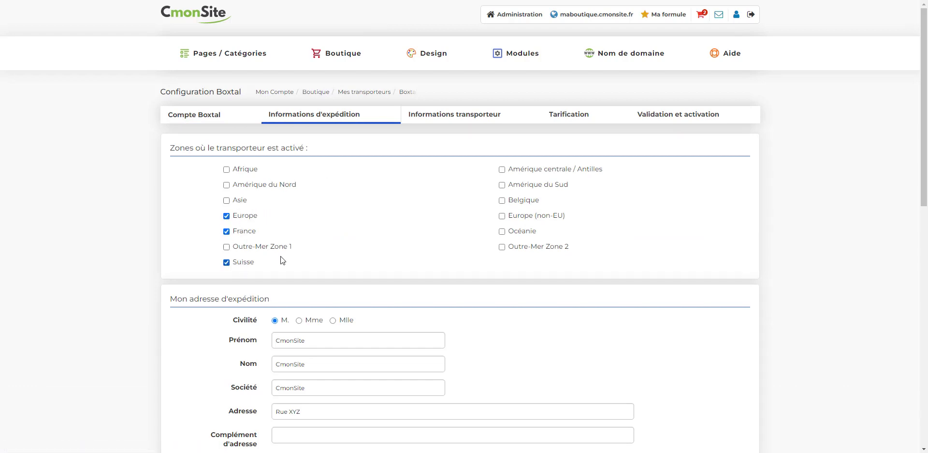
click(516, 201)
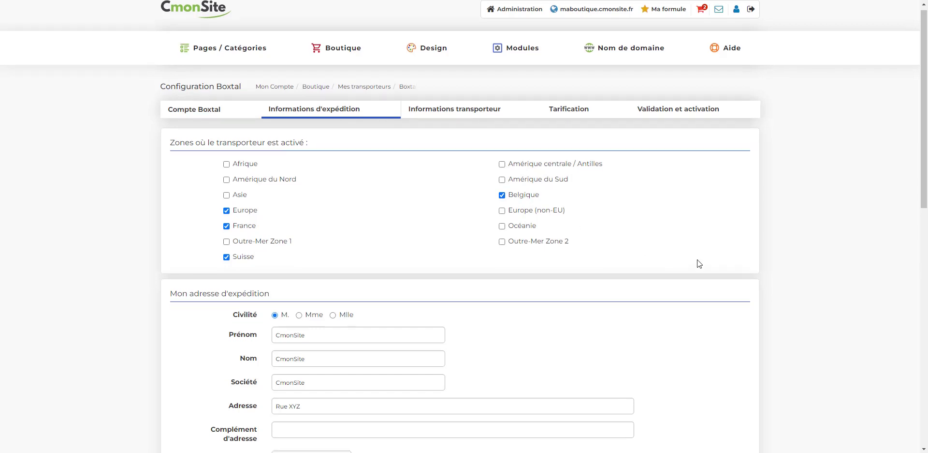
Review the sender address and the parcel content categories, keep "Contenu non spécifié", and save the shipping information
scroll(698, 263, down, 5)
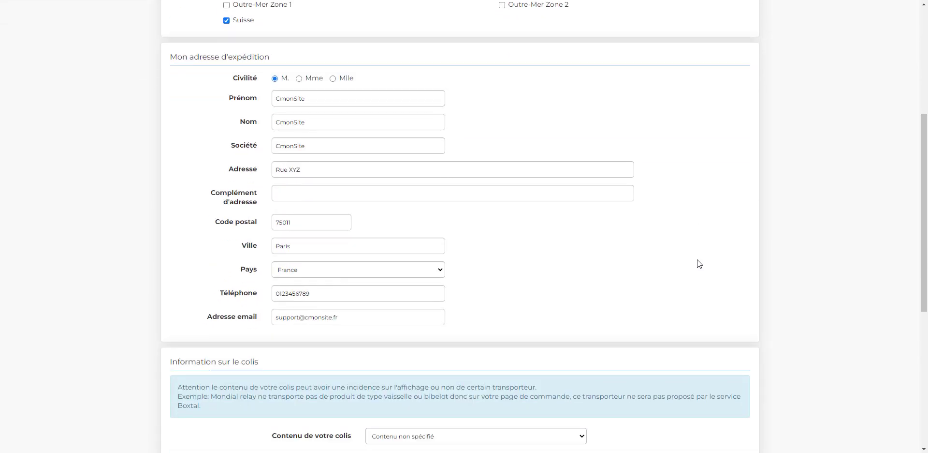
scroll(698, 263, down, 3)
click(559, 273)
scroll(527, 297, down, 5)
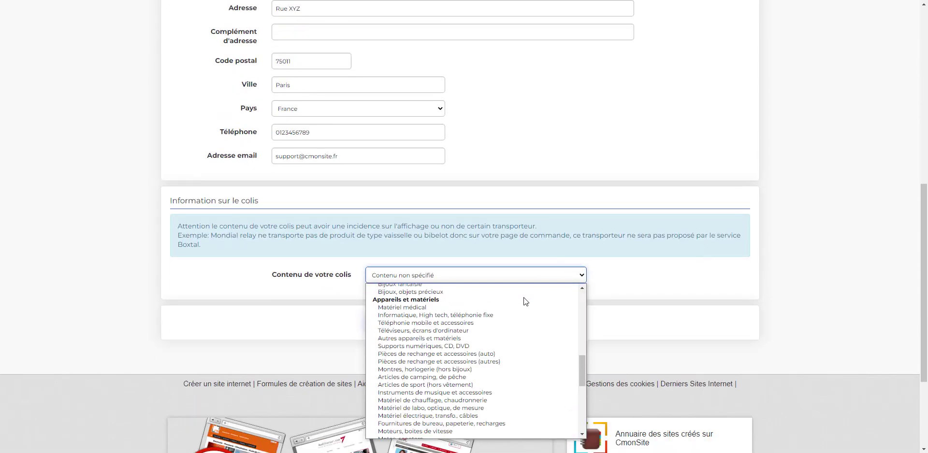
scroll(501, 329, down, 6)
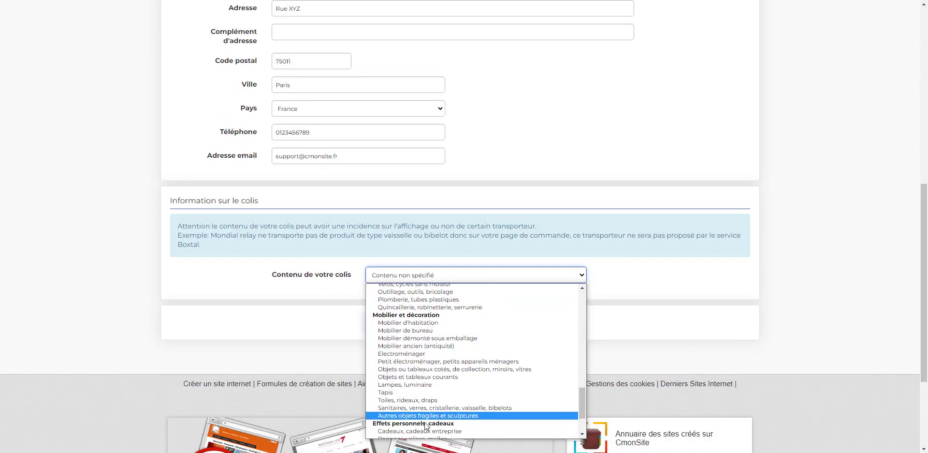
scroll(425, 426, down, 3)
click(408, 333)
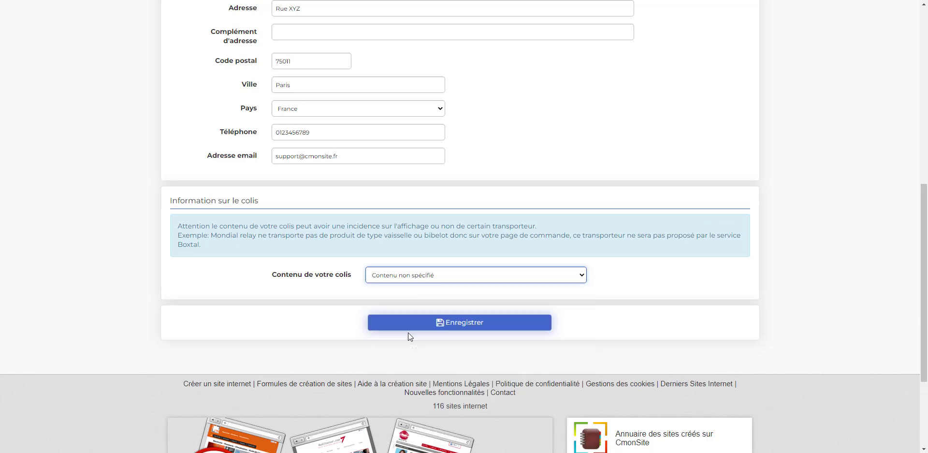
click(440, 320)
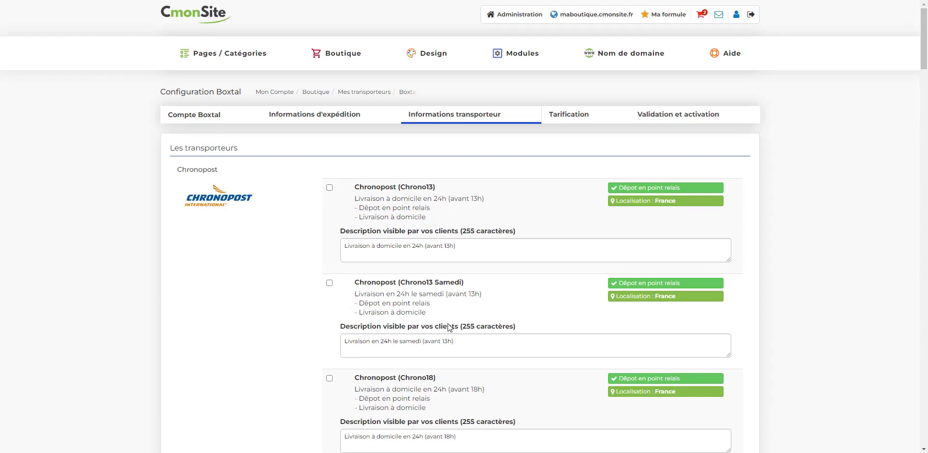
Enable the Chronopost (Chrono18) delivery offer in the carrier list
scroll(449, 327, down, 3)
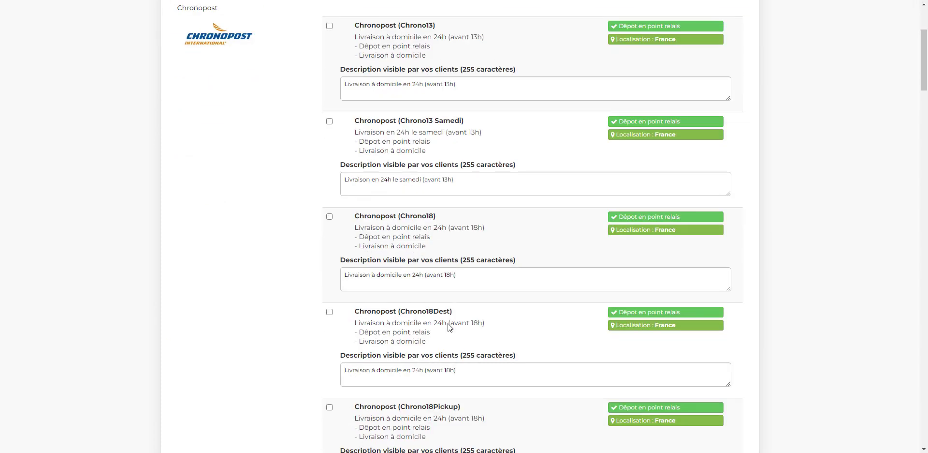
click(392, 94)
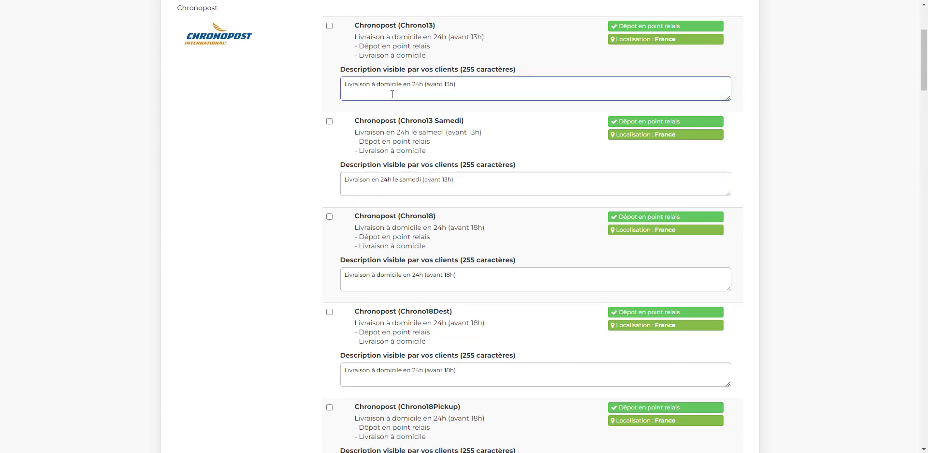
click(397, 220)
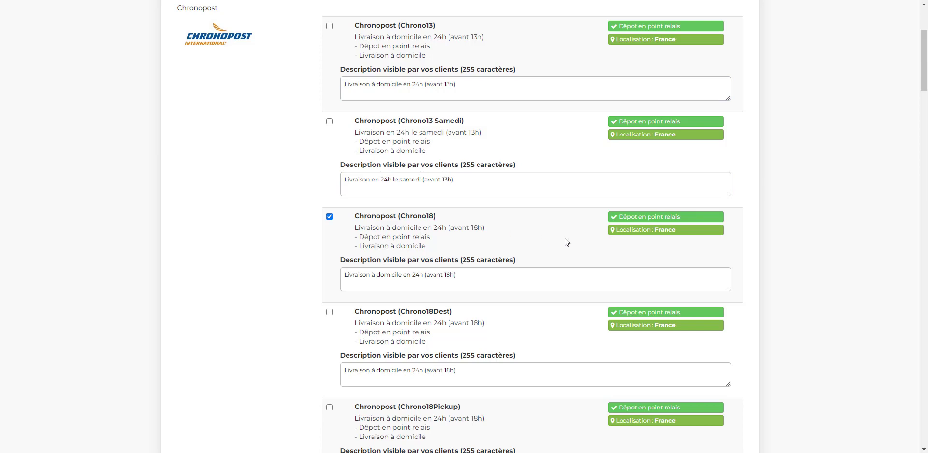
Enable the Mondial Relay (C.pourToi®) and La Poste (Colissimo Access France) delivery offers
scroll(564, 237, down, 10)
scroll(565, 237, down, 9)
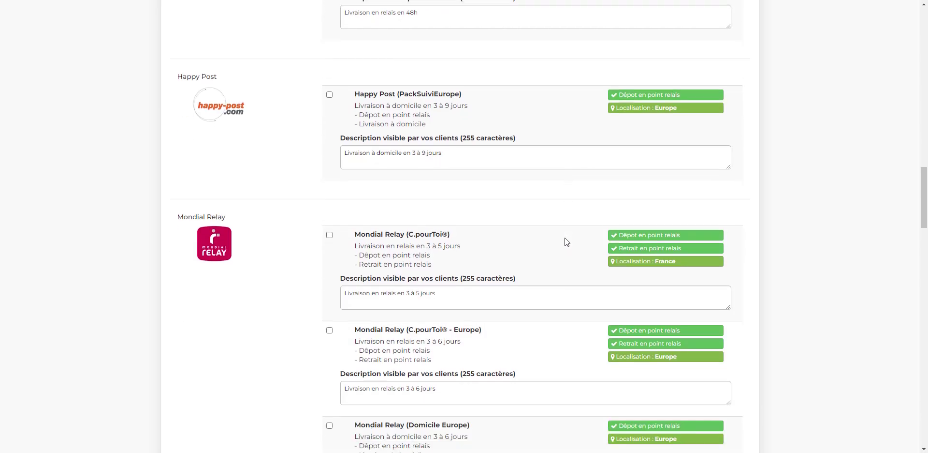
scroll(398, 219, down, 2)
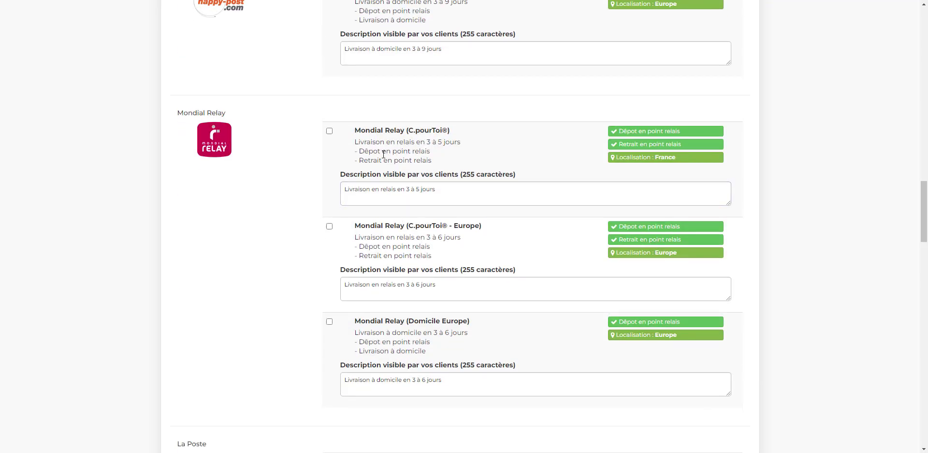
click(329, 130)
scroll(480, 193, down, 8)
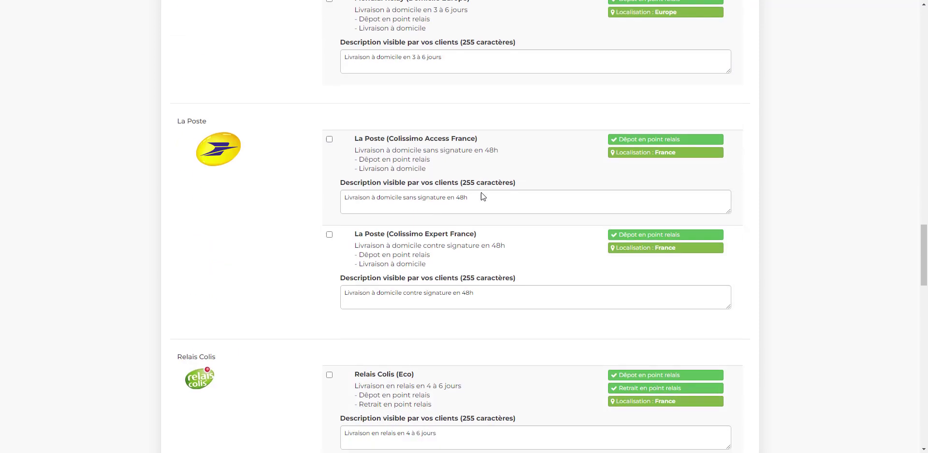
click(365, 143)
Look over the remaining carriers without enabling more, and save the carrier selection
scroll(454, 171, down, 15)
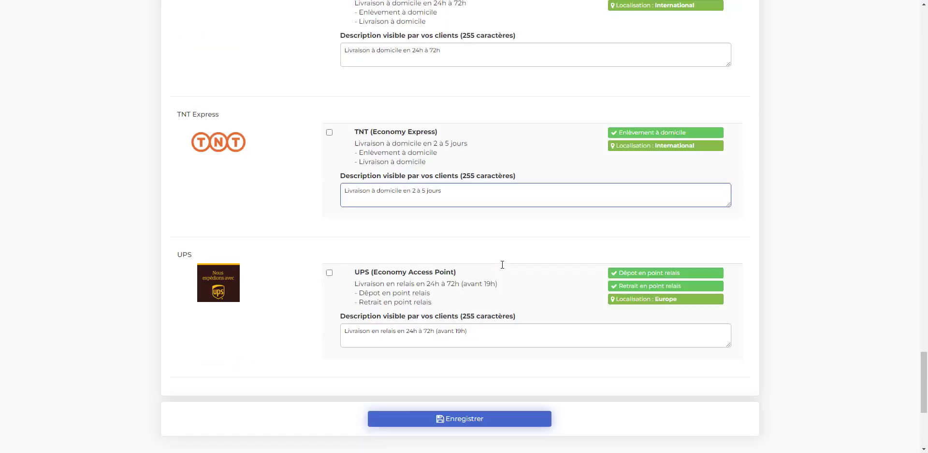
scroll(503, 264, down, 5)
click(502, 182)
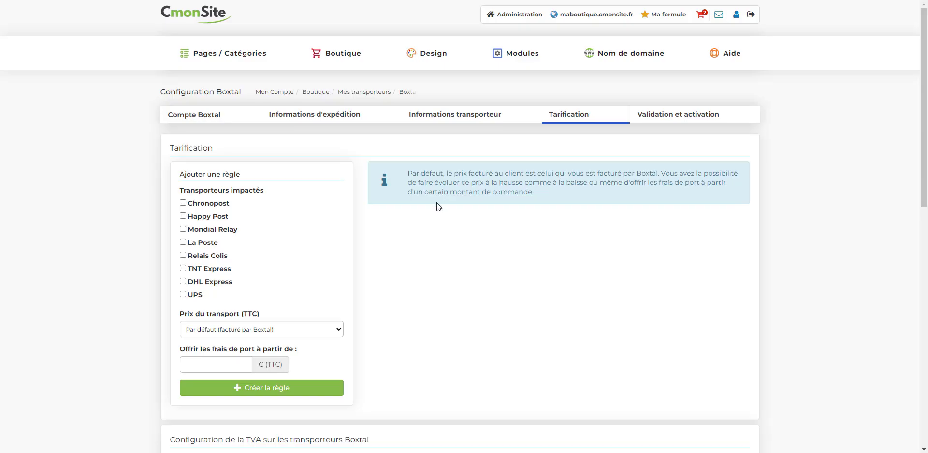
scroll(438, 206, down, 2)
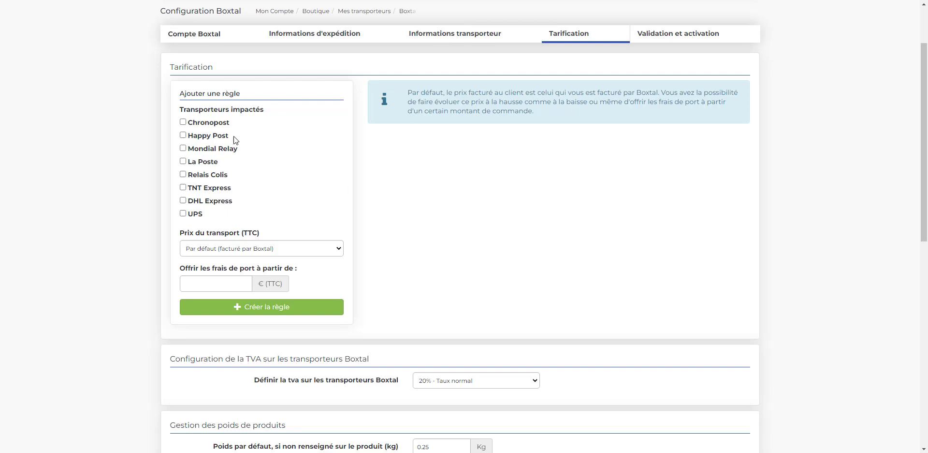
click(214, 127)
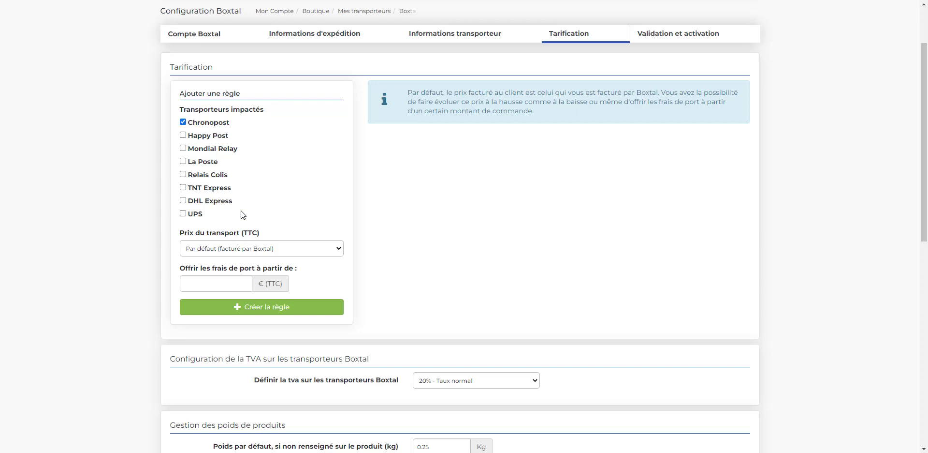
click(294, 248)
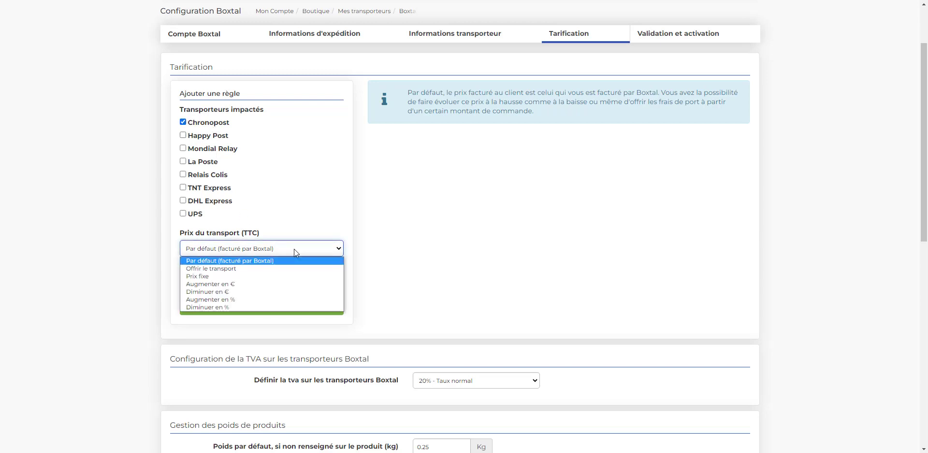
click(260, 268)
click(224, 123)
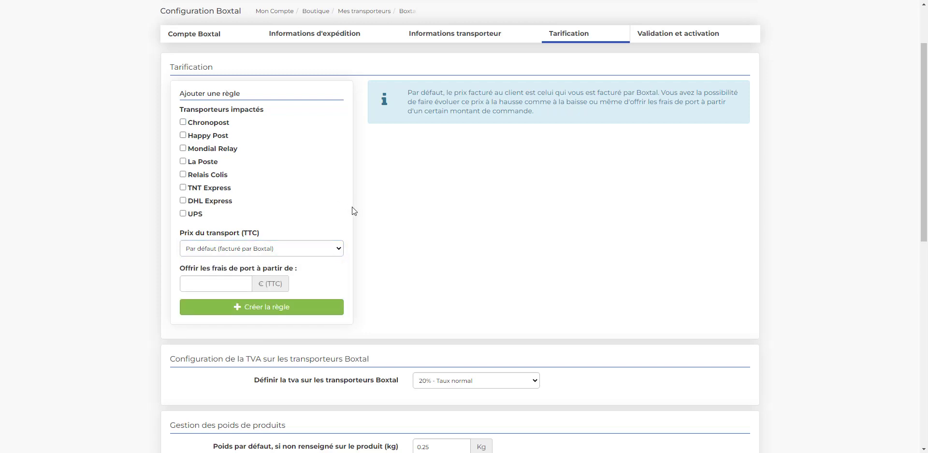
Check the VAT rates for the Boxtal carriers, keeping 20% - Taux normal, and set the average parcel packaging weight to 250 g
scroll(351, 207, down, 5)
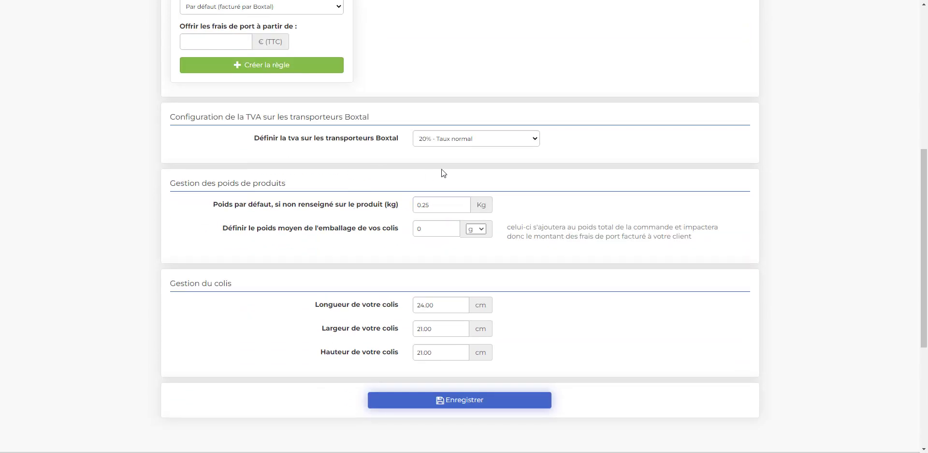
click(505, 139)
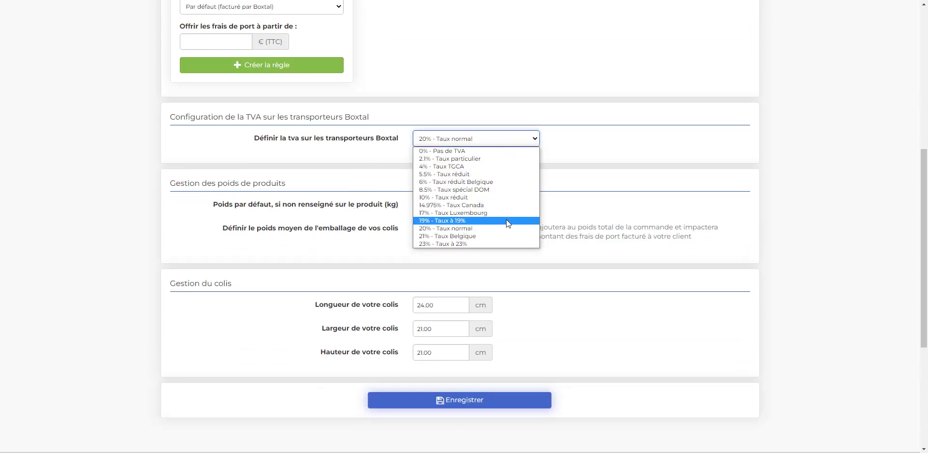
click(586, 189)
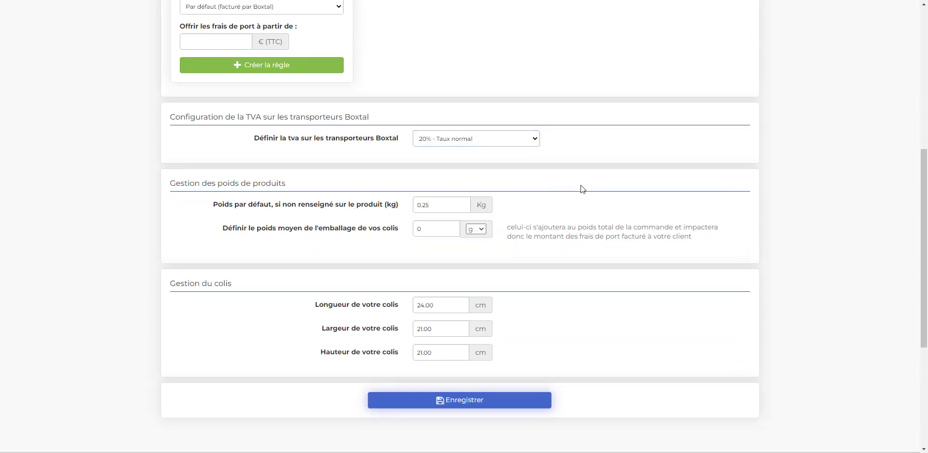
click(449, 205)
double_click(448, 231)
text(250)
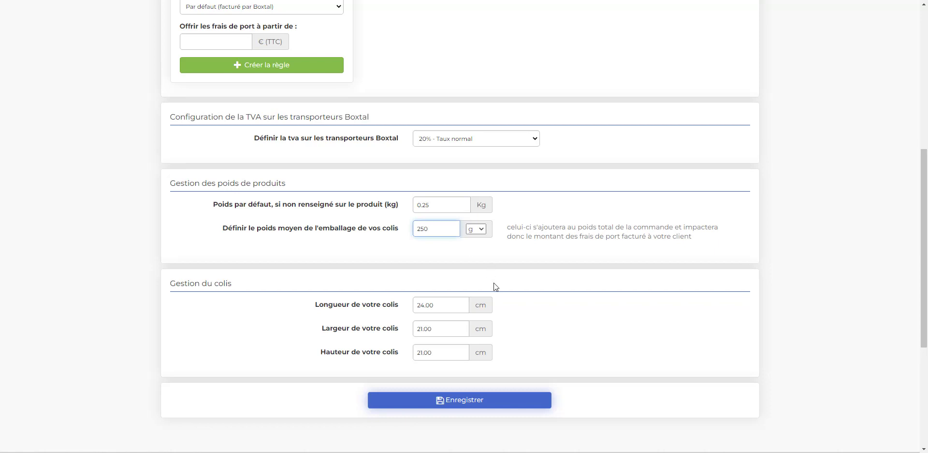
Review the default parcel length, width and height without changing them, and save the pricing settings
click(453, 301)
click(449, 330)
click(449, 353)
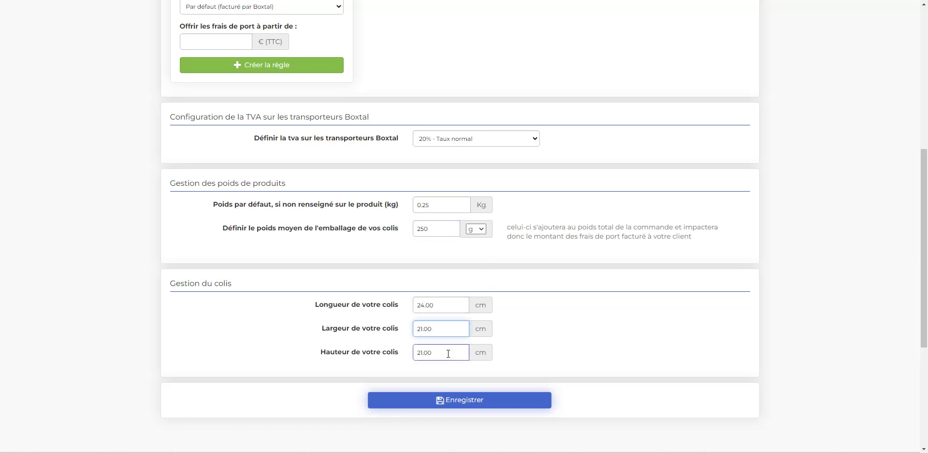
click(447, 398)
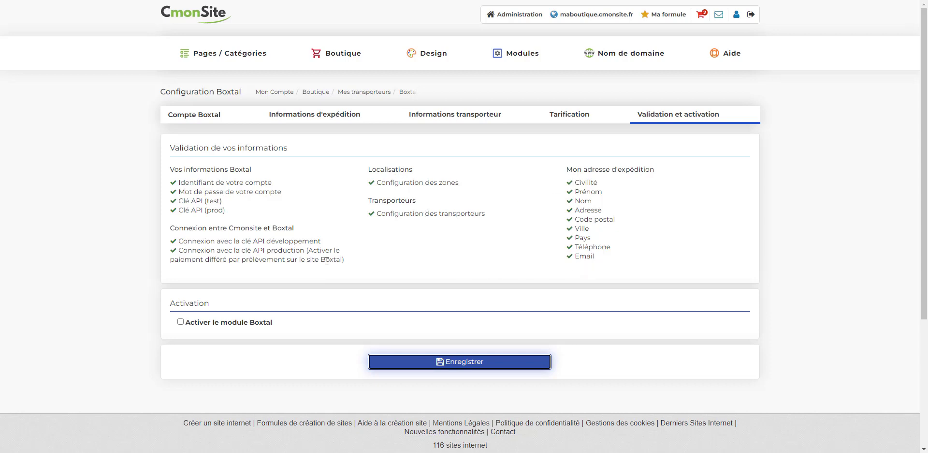
Activate the Boxtal module and save the activation setting
click(182, 323)
click(465, 364)
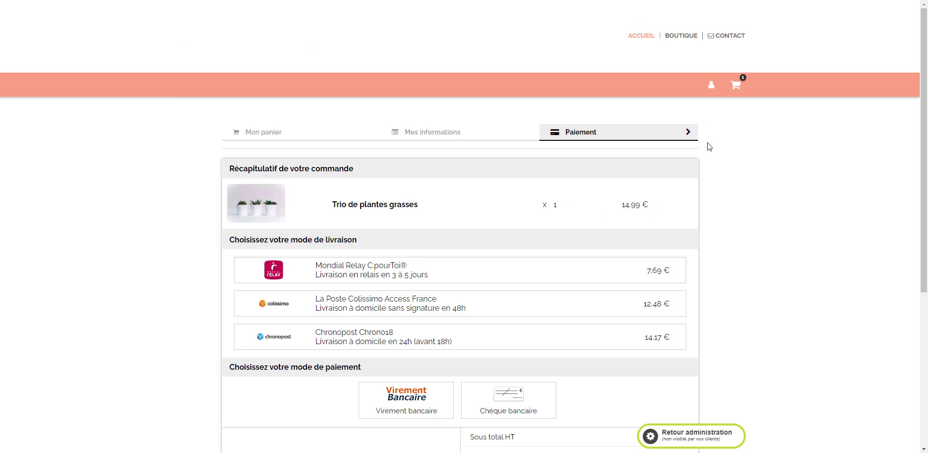
Review the Boxtal delivery methods and their prices on the shop's payment page for the Trio de plantes grasses order
scroll(710, 146, down, 3)
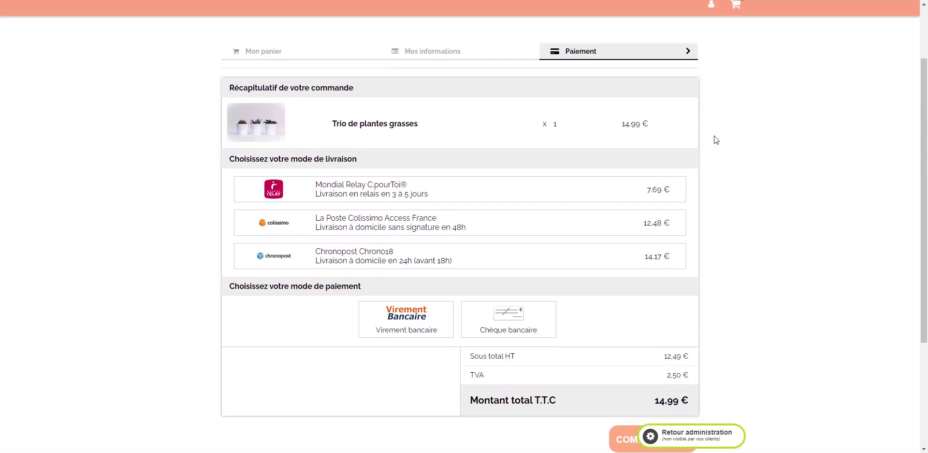
click(636, 188)
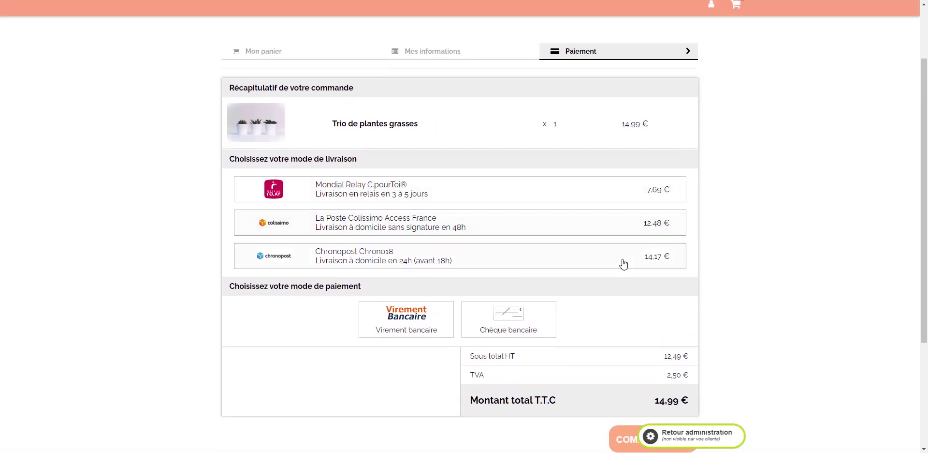